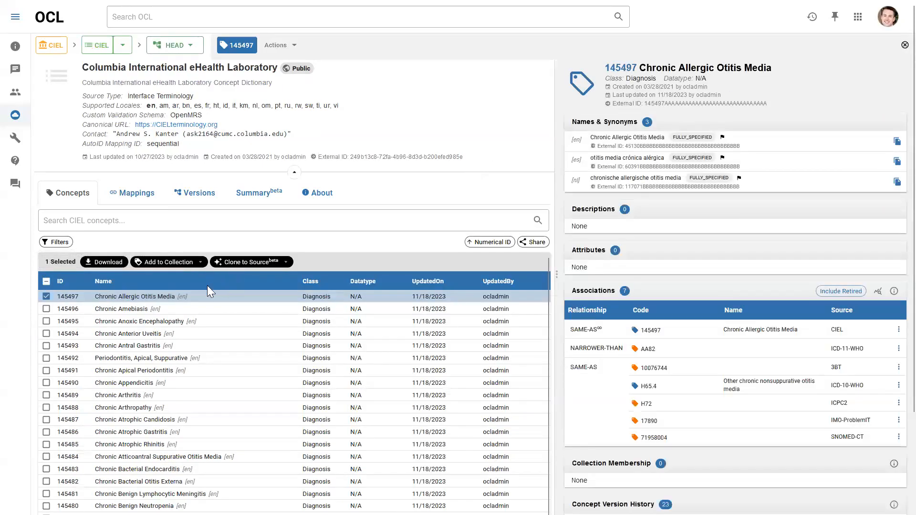
Clone the selected Chronic Allergic Otitis Media concept into Example-DAK-Source and dismiss the clone dialog.
left_click(238, 262)
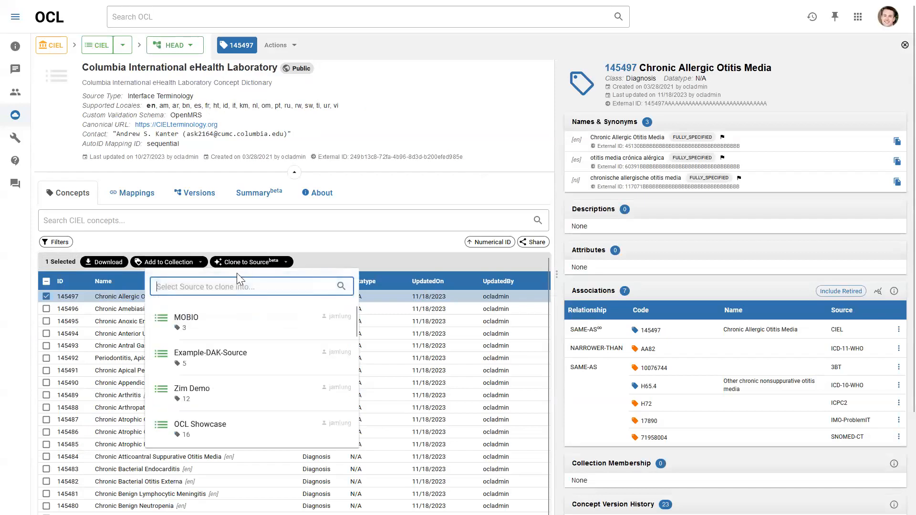
left_click(243, 356)
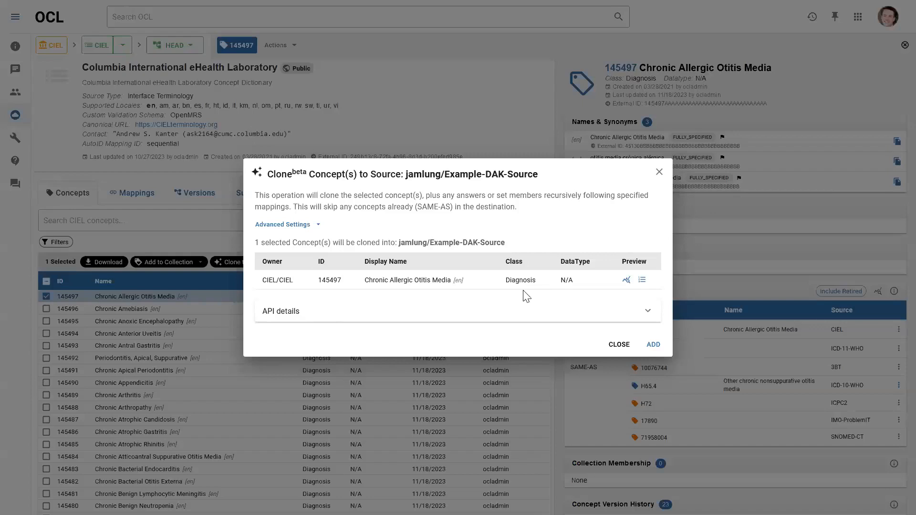
left_click(653, 345)
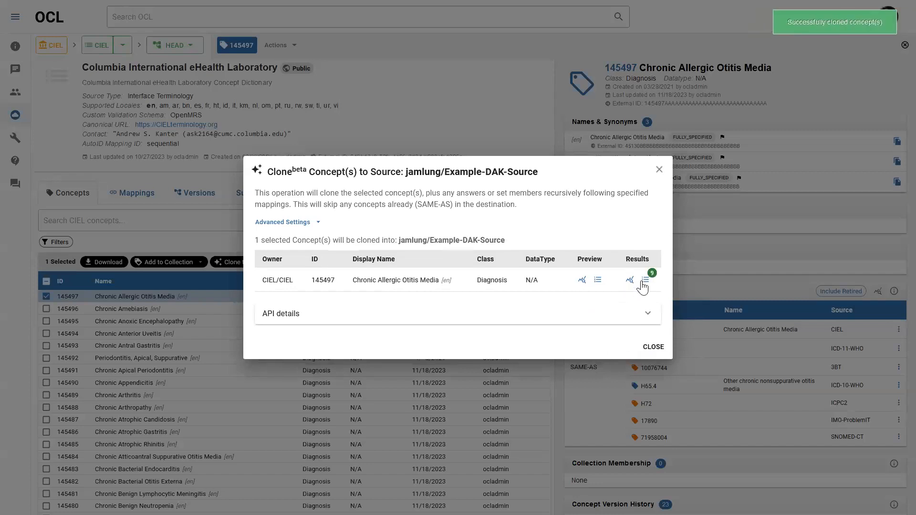
left_click(758, 67)
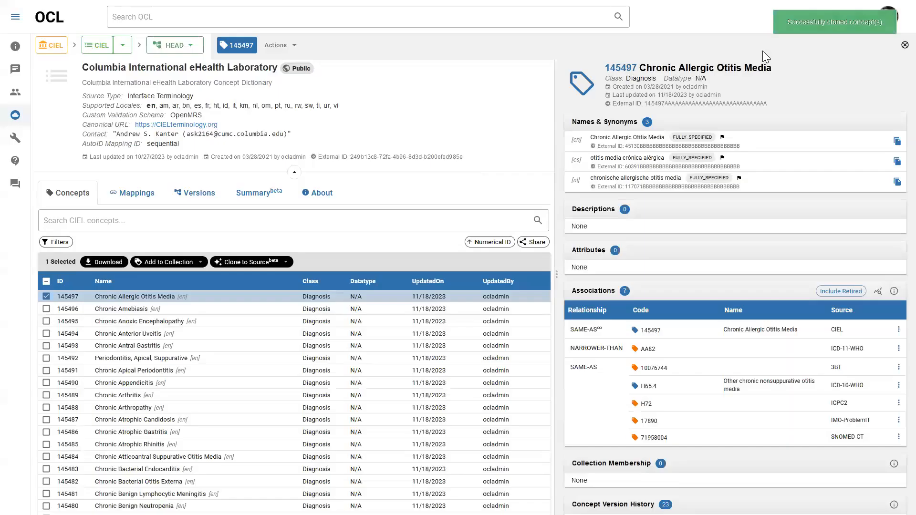
Open the Example-DAK-Source repository from the recently visited pages.
left_click(812, 17)
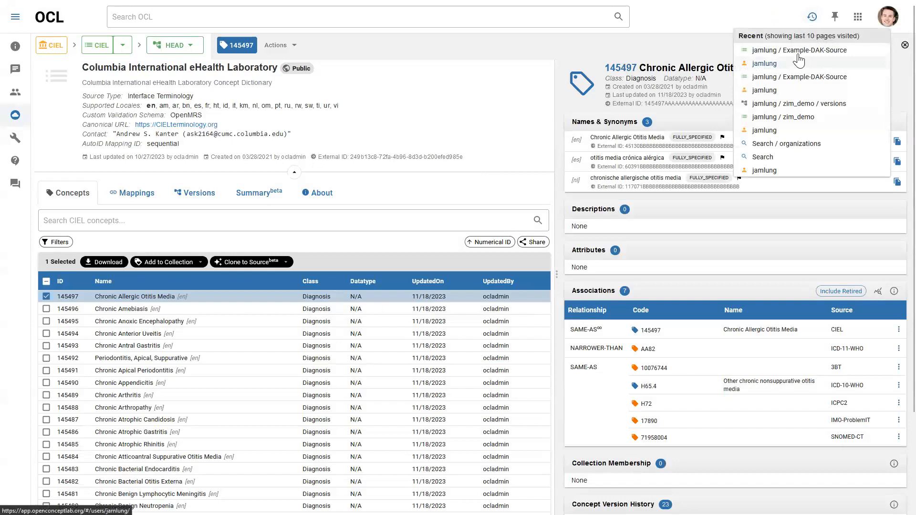
left_click(793, 50)
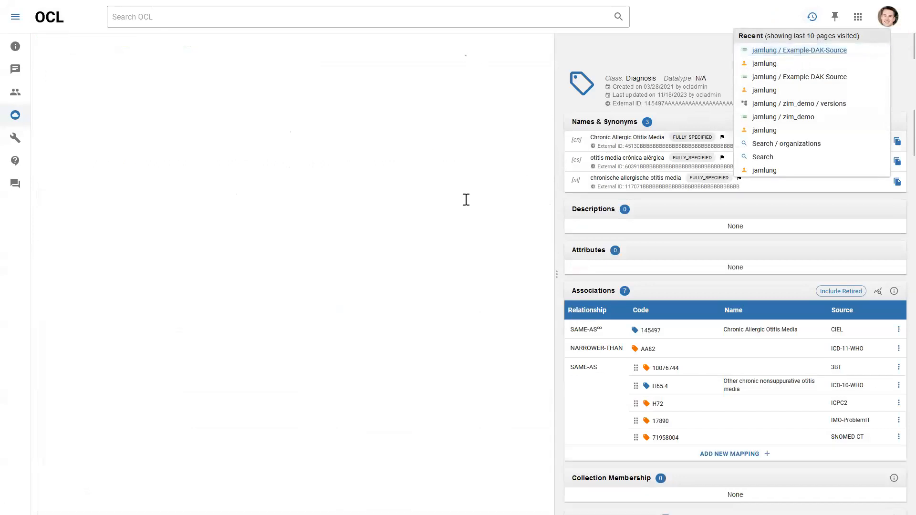
left_click(486, 158)
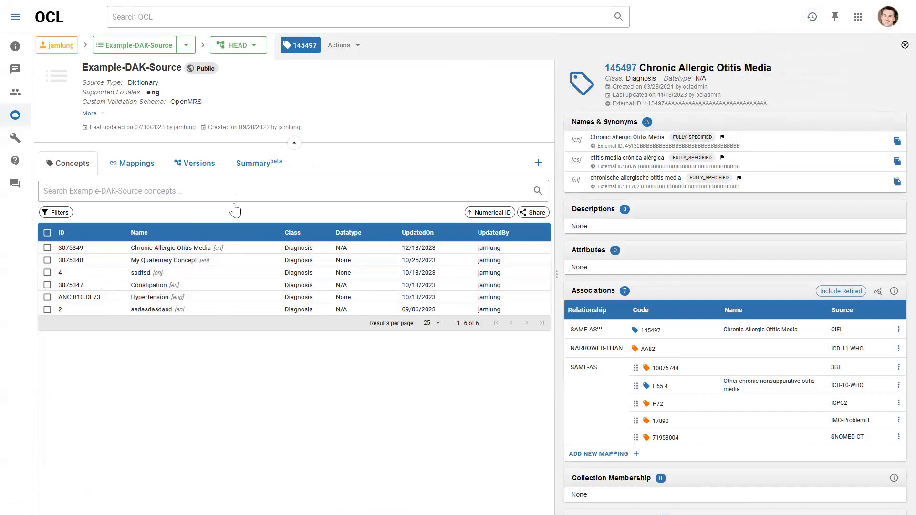
left_click(186, 45)
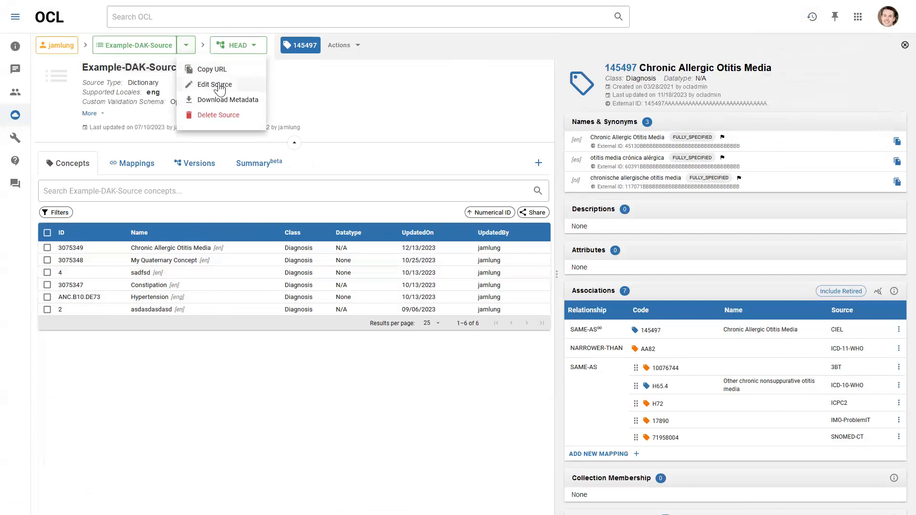
left_click(247, 86)
scroll(683, 193, "down", 3)
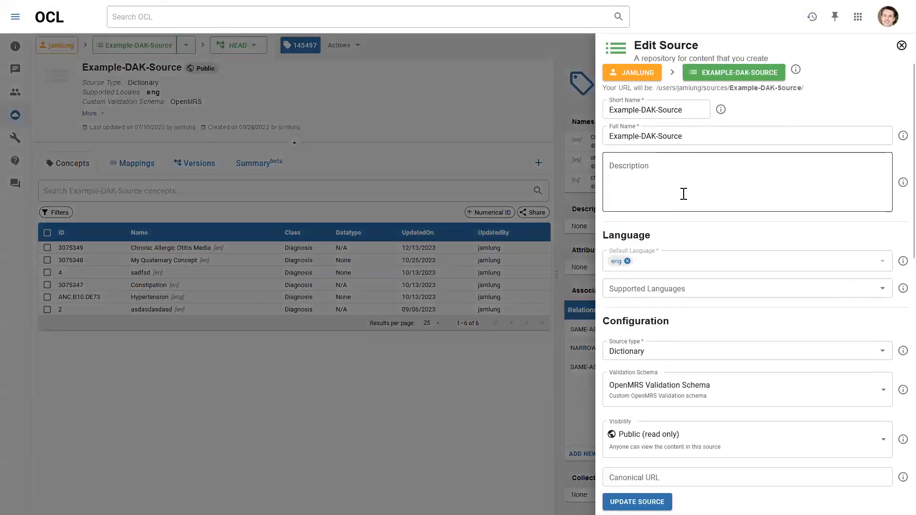
scroll(668, 201, "down", 2)
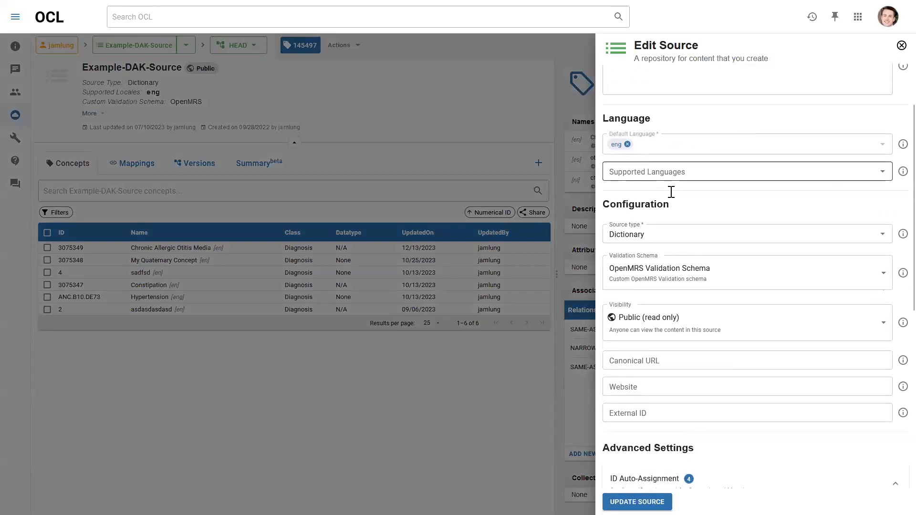
left_click(676, 287)
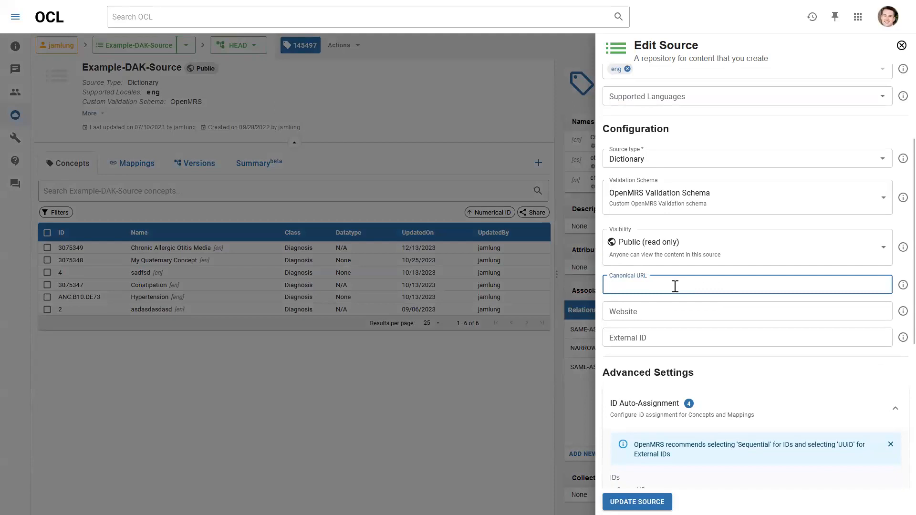
type("h")
scroll(680, 281, "down", 1)
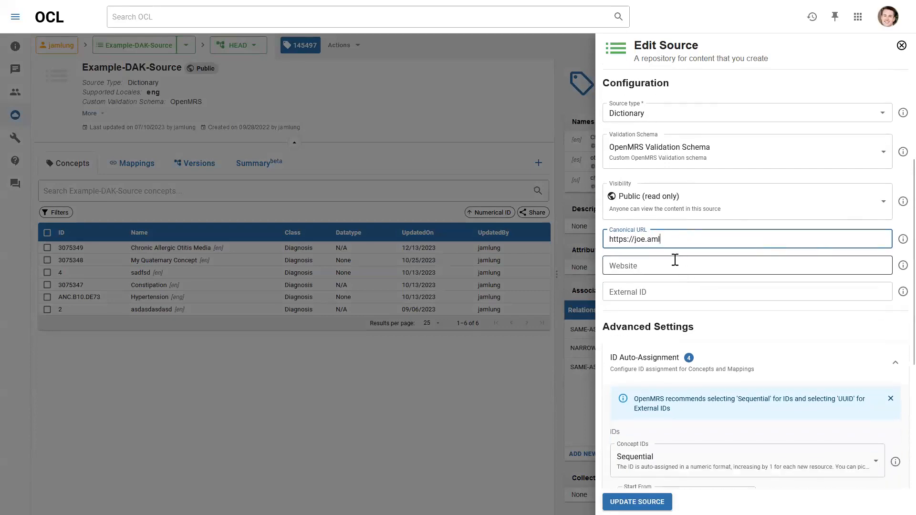
Review the source's ID auto-assignment options and the FHIR settings fields, from Publisher to Version Needed.
scroll(677, 248, "down", 1)
scroll(701, 237, "down", 2)
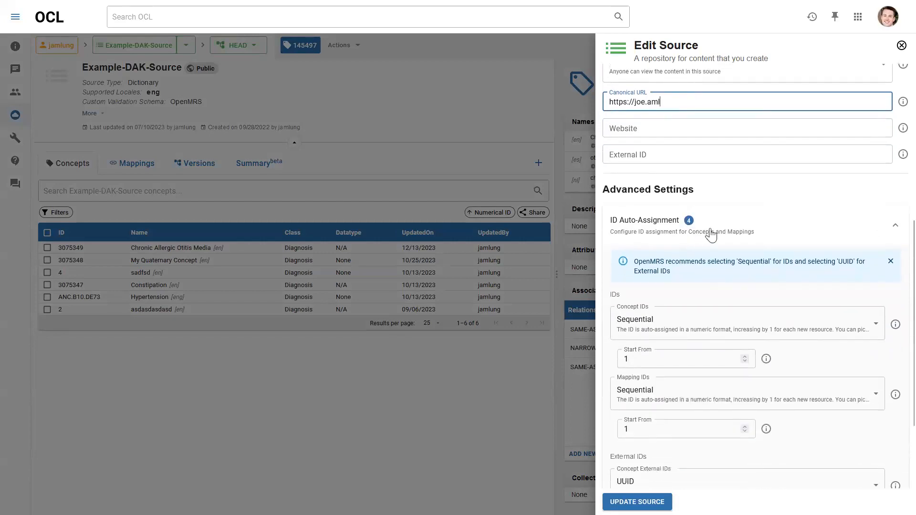
scroll(712, 235, "down", 4)
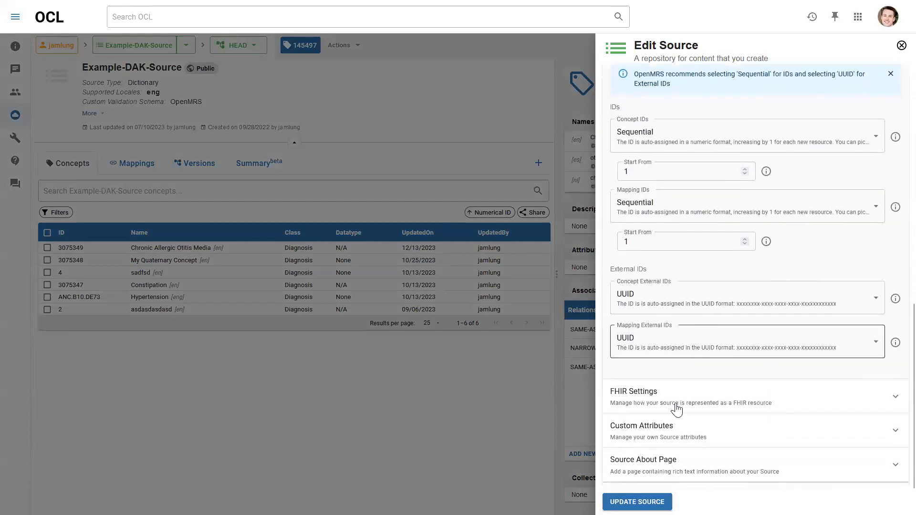
left_click(674, 405)
scroll(682, 396, "down", 2)
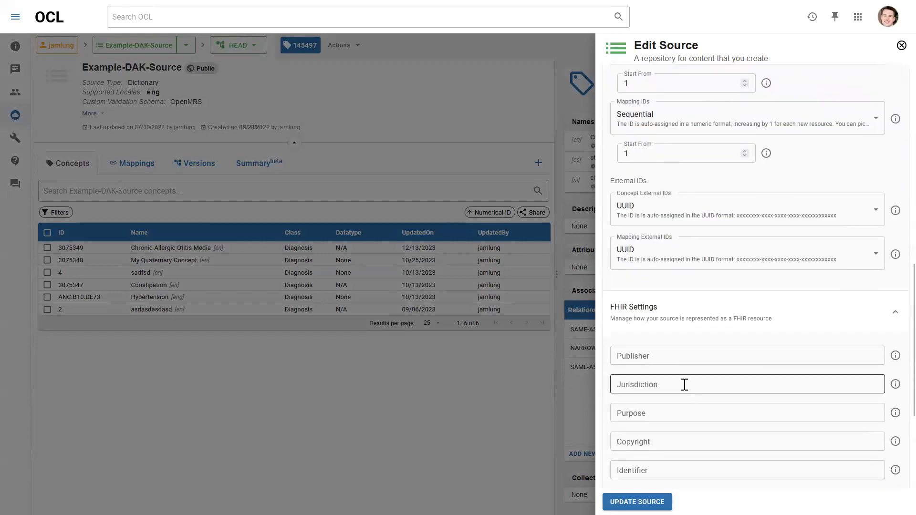
scroll(687, 363, "down", 4)
left_click(680, 172)
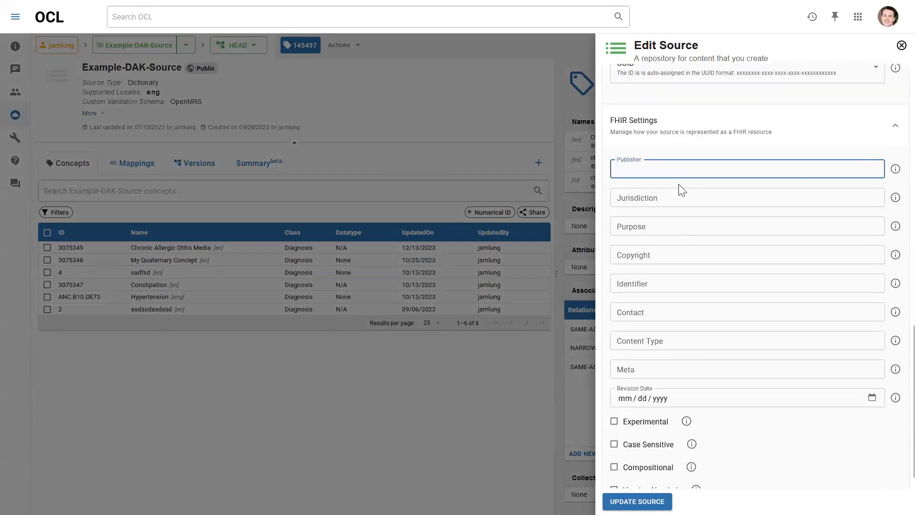
left_click(678, 199)
left_click(660, 345)
scroll(677, 392, "down", 1)
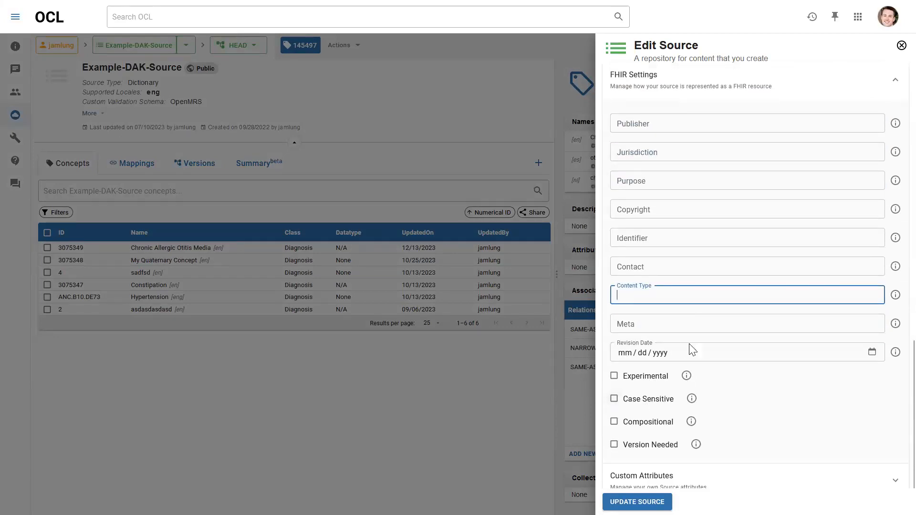
Collapse the FHIR settings and save the updated source.
scroll(686, 267, "up", 1)
scroll(686, 266, "up", 1)
left_click(688, 135)
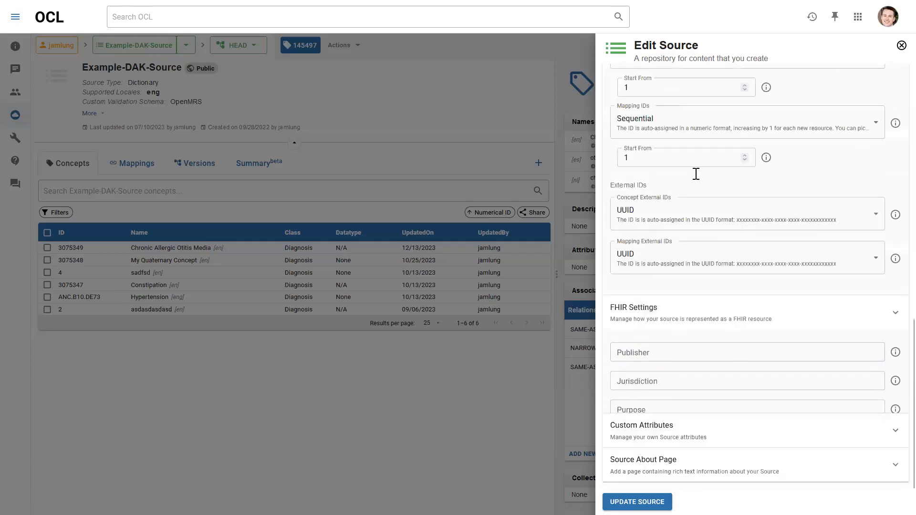
left_click(637, 502)
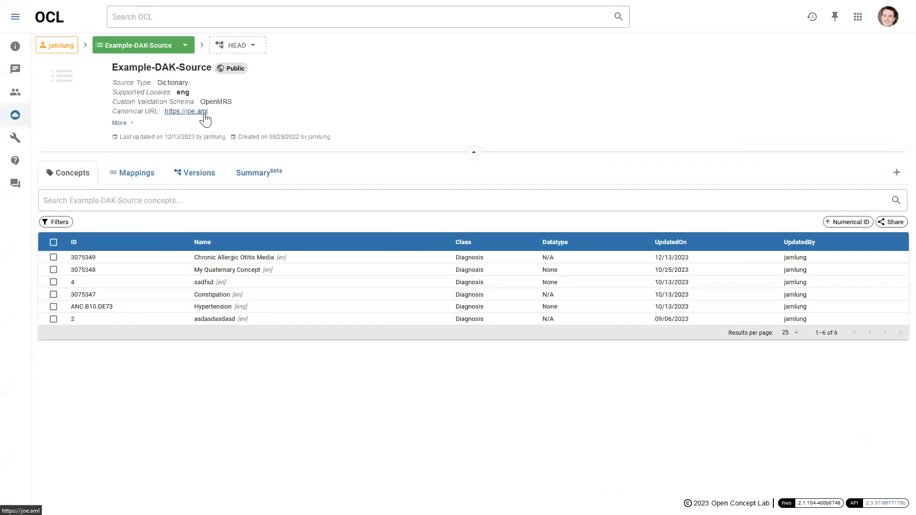
Create a released version of Example-DAK-Source with ID fhir and description fhir.
left_click(208, 177)
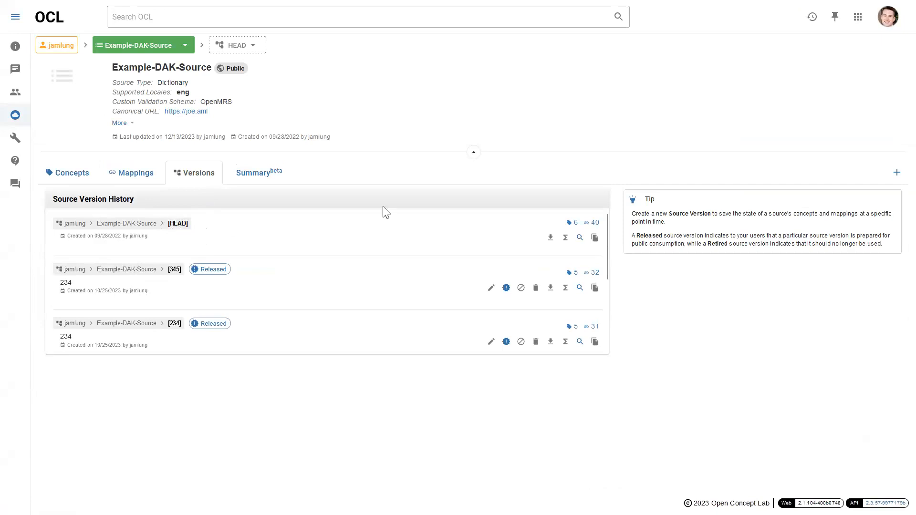
scroll(201, 295, "down", 1)
scroll(253, 307, "up", 1)
left_click(896, 173)
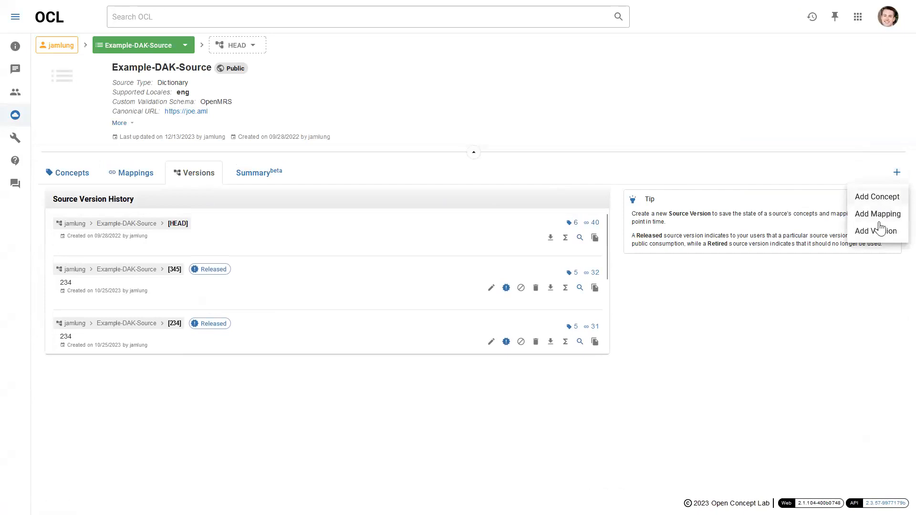
left_click(878, 231)
left_click(531, 86)
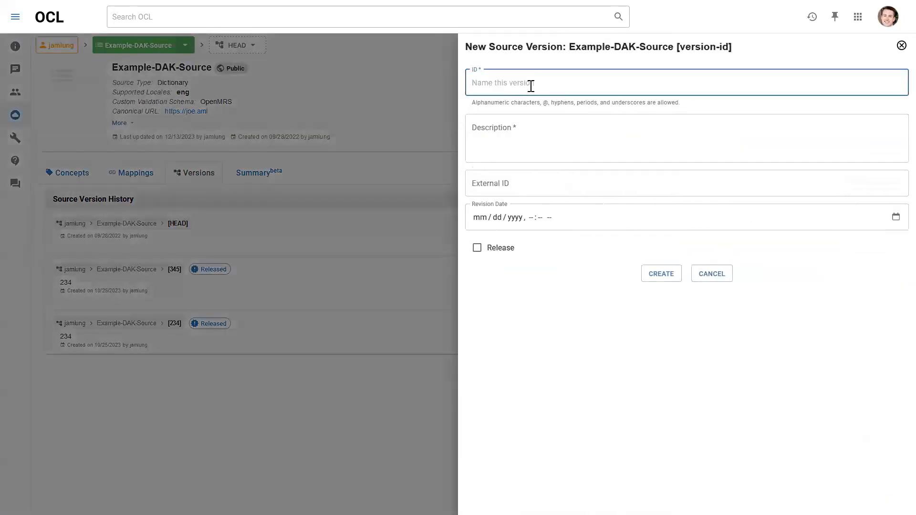
type("fhir")
left_click(527, 126)
type("fh")
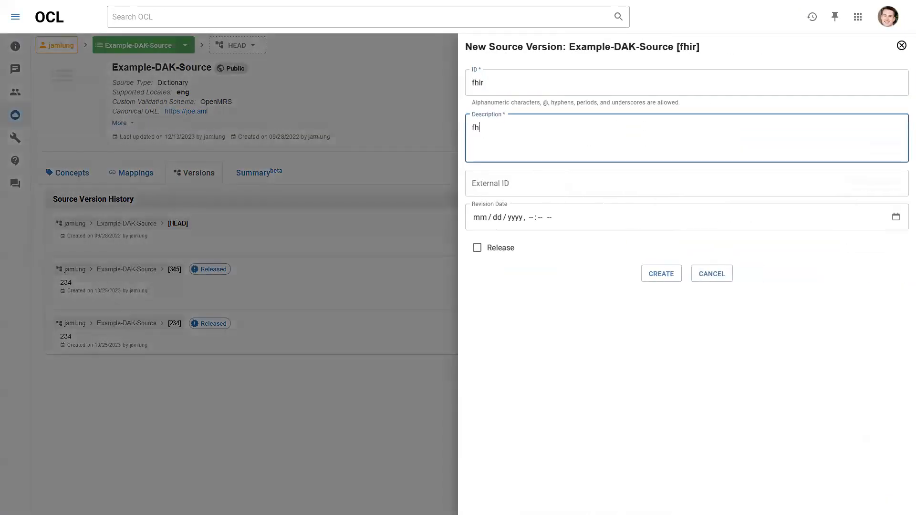
left_click(505, 252)
left_click(663, 276)
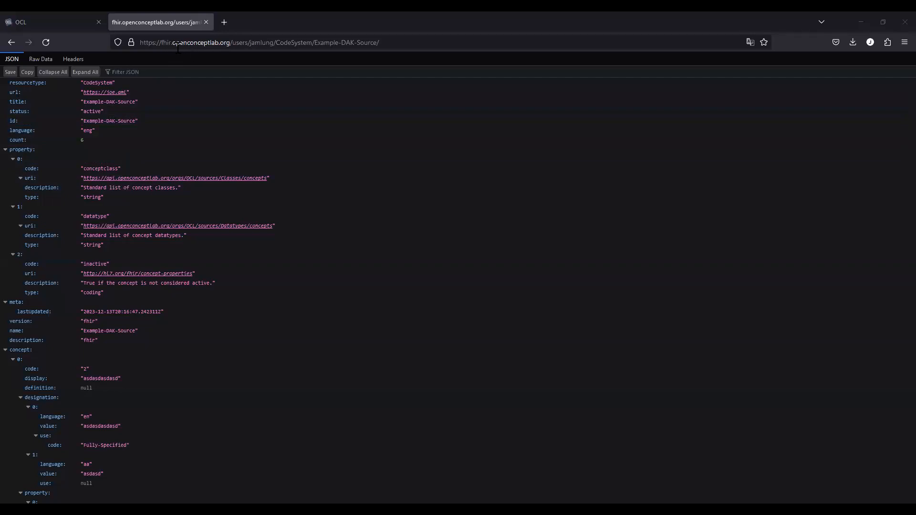
Switch to the OCL browser page and examine the users and sources parts of the Example-DAK-Source web address.
left_click(63, 19)
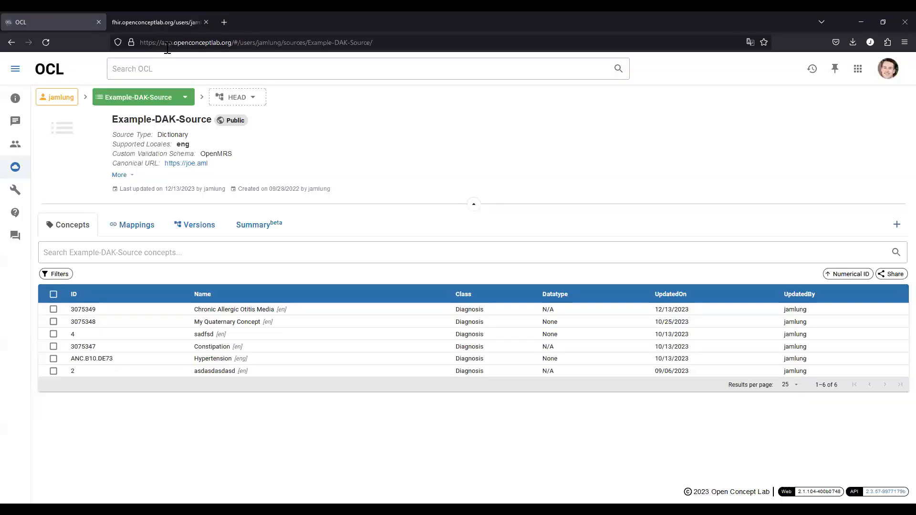
left_click(241, 46)
left_click(238, 46)
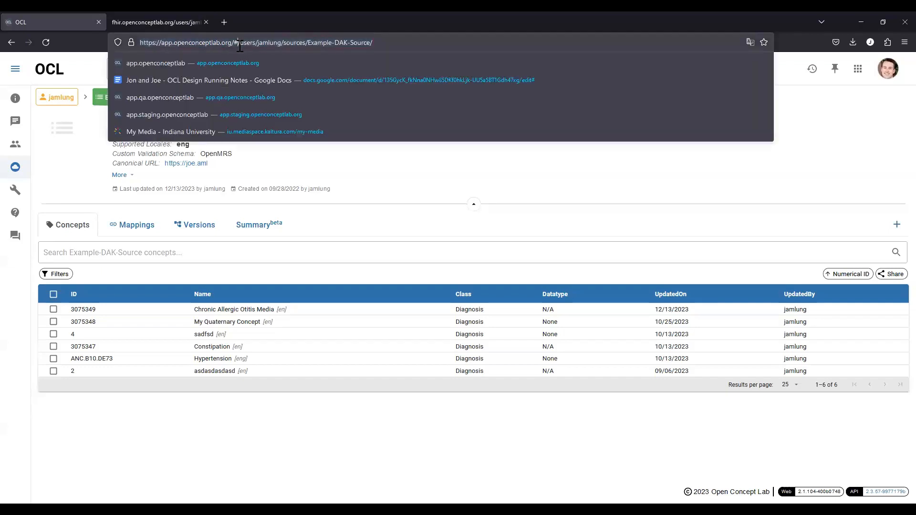
double_click(295, 44)
left_click(269, 46)
Return to the FHIR JSON page and examine the host, CodeSystem and source name parts of its address.
left_click(166, 25)
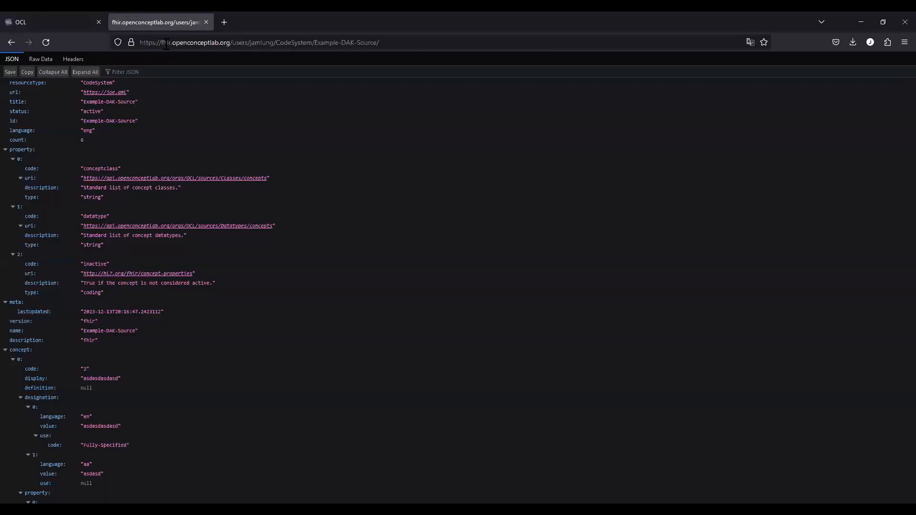
left_click(166, 44)
left_click(233, 43)
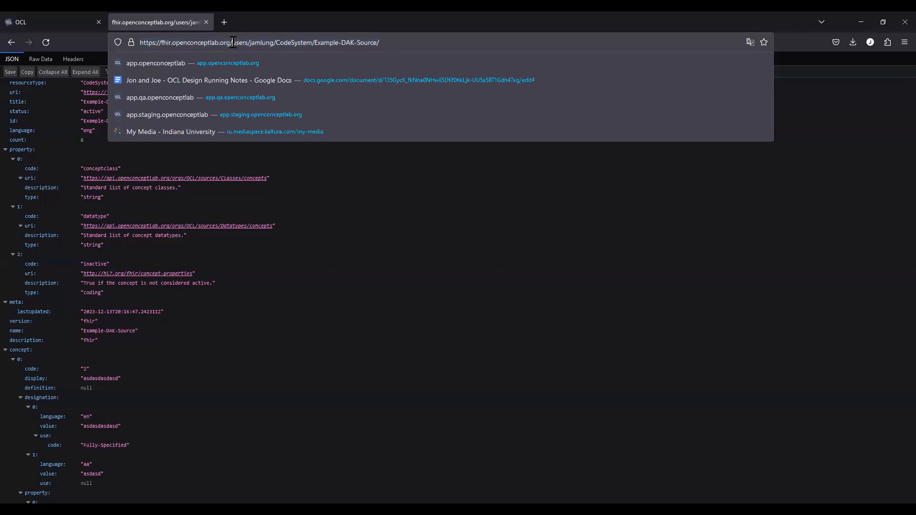
double_click(294, 44)
left_click(331, 43)
key("Escape")
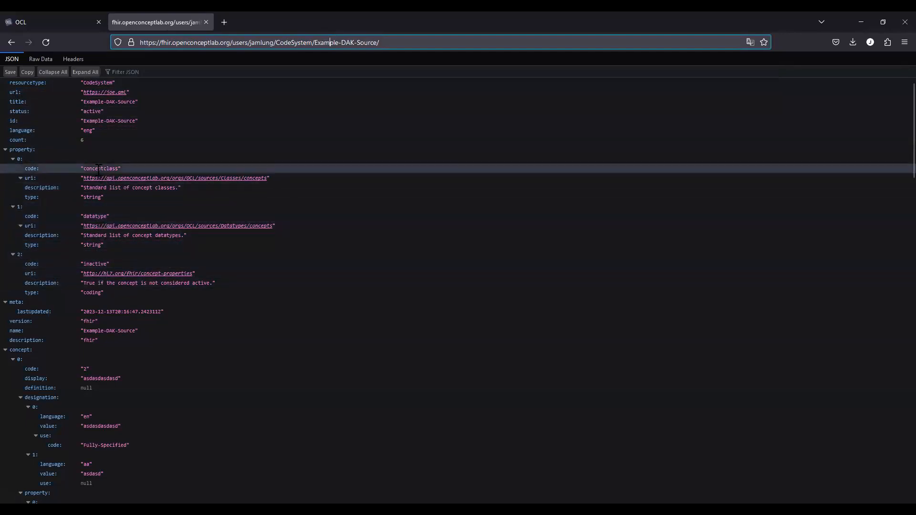
Collapse the top-level property and meta sections and concept entries 0 and 1 in the CodeSystem JSON.
left_click(5, 149)
left_click(5, 159)
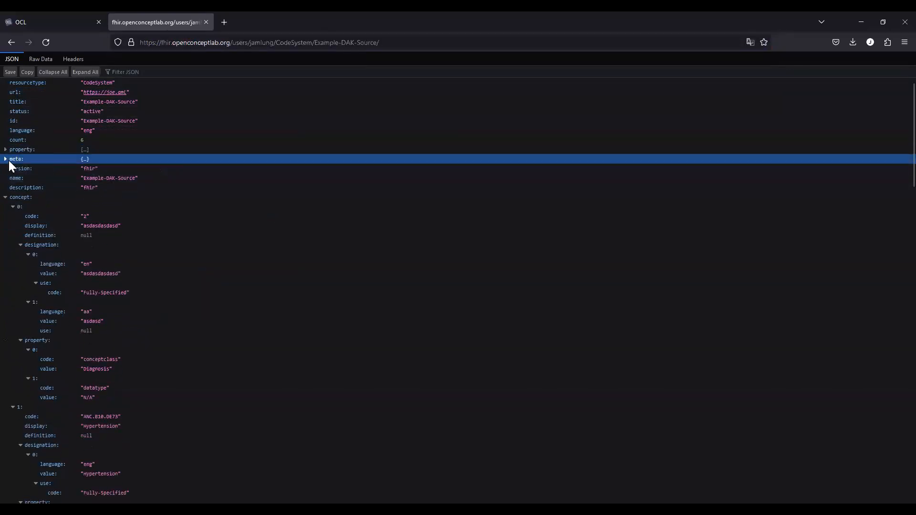
scroll(85, 200, "down", 3)
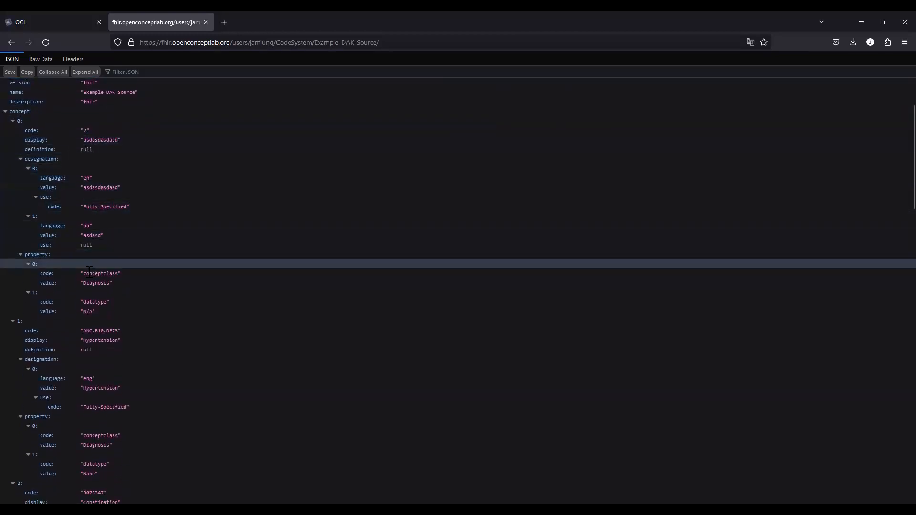
left_click(11, 122)
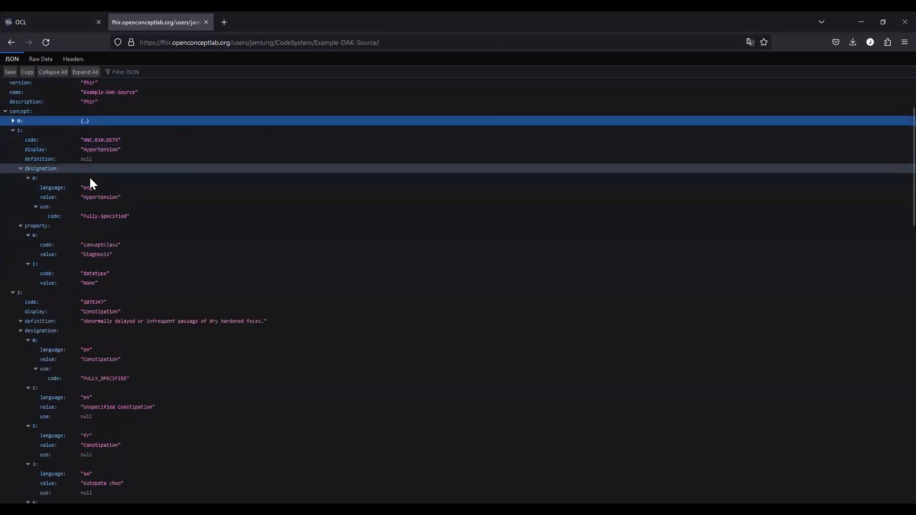
left_click(14, 131)
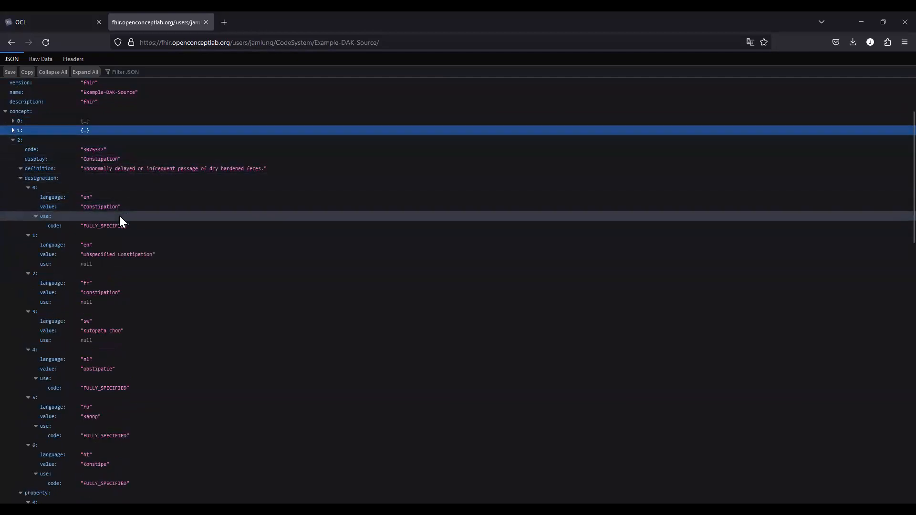
Examine the remaining concept entries and the identifier in the CodeSystem JSON, then return to its beginning.
scroll(119, 217, "down", 3)
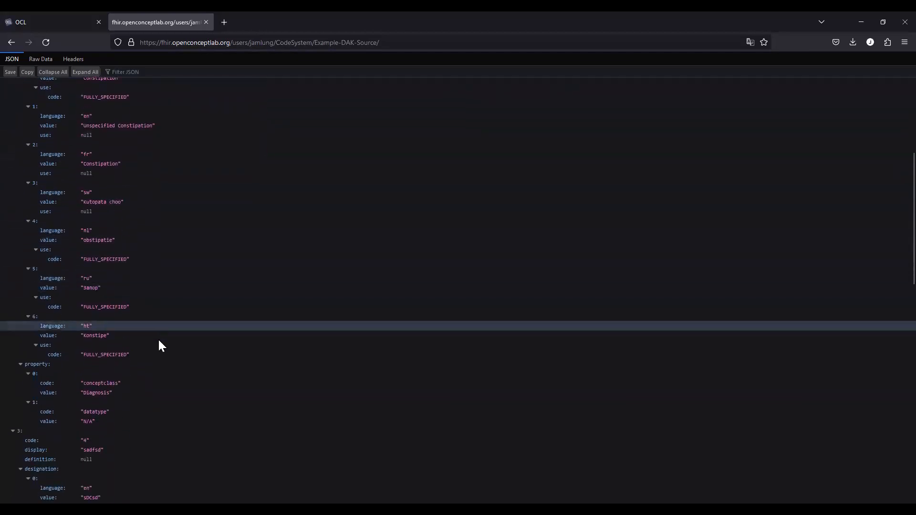
scroll(158, 353, "down", 2)
scroll(157, 411, "down", 2)
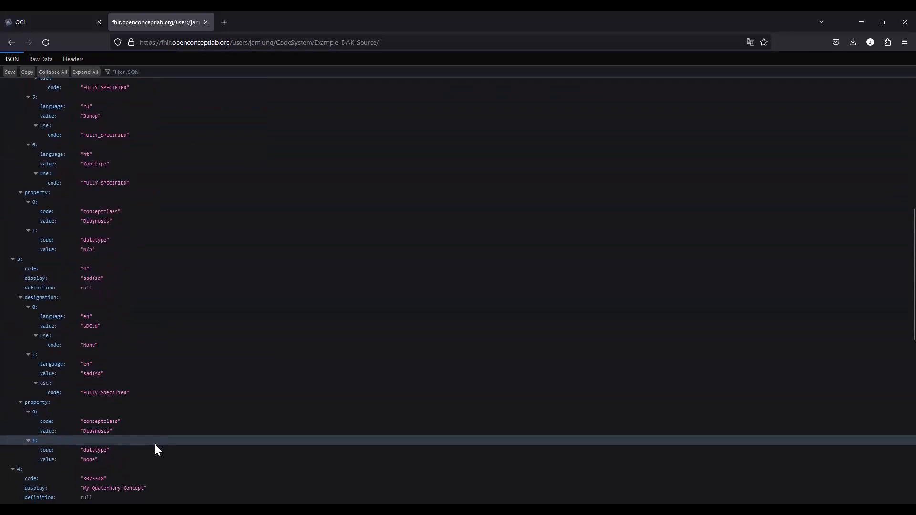
scroll(155, 445, "down", 2)
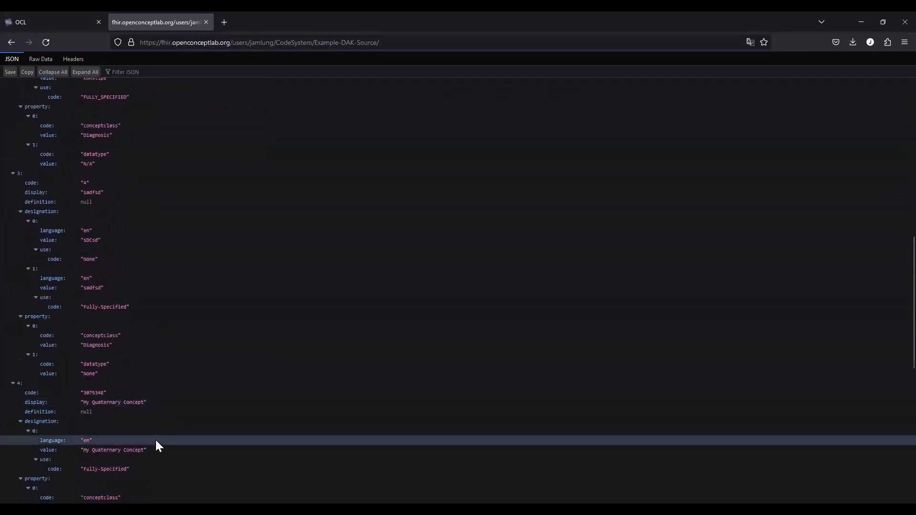
scroll(156, 442, "down", 4)
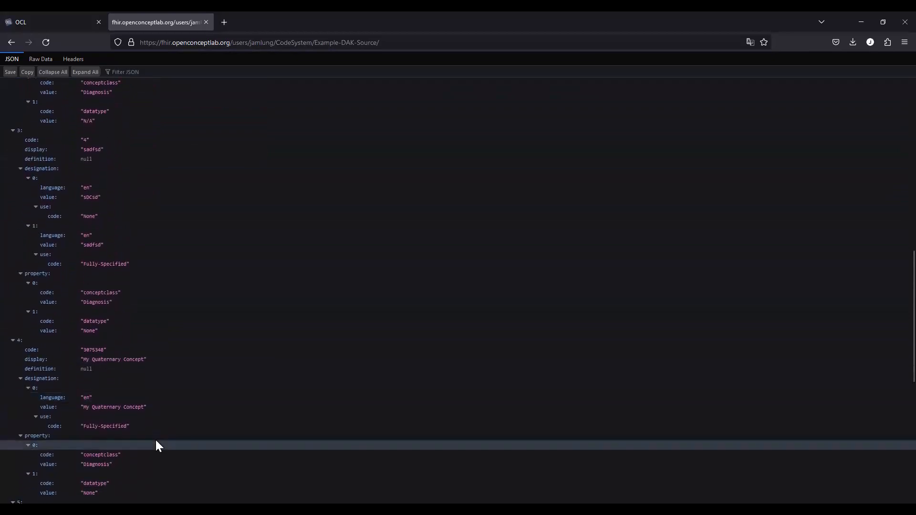
scroll(158, 446, "down", 2)
scroll(156, 441, "down", 4)
scroll(158, 448, "down", 2)
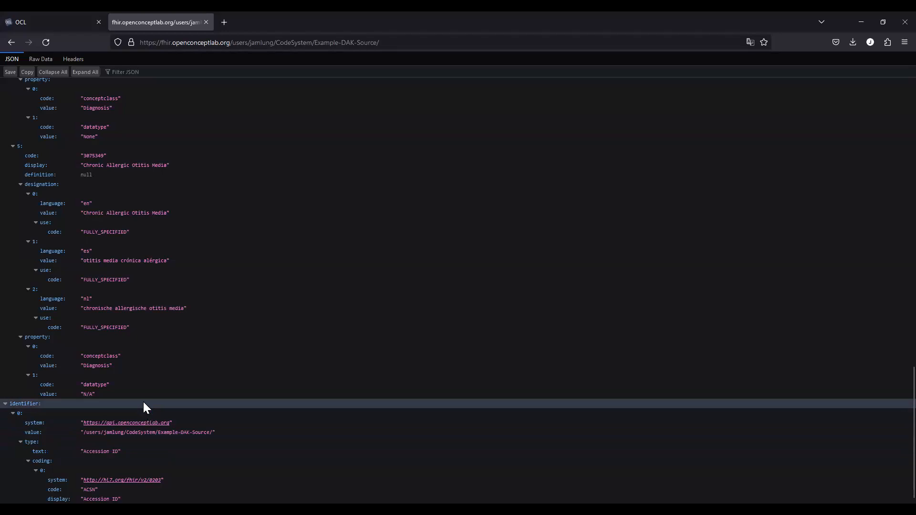
scroll(144, 402, "up", 18)
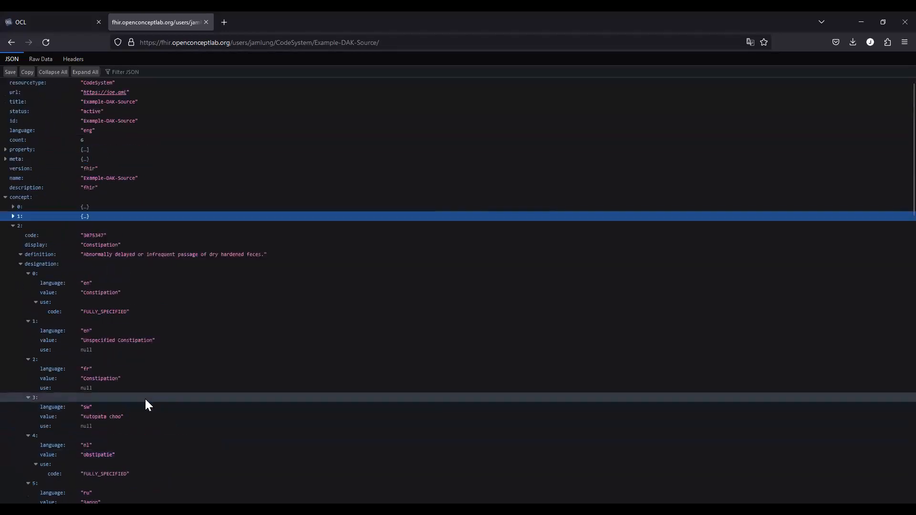